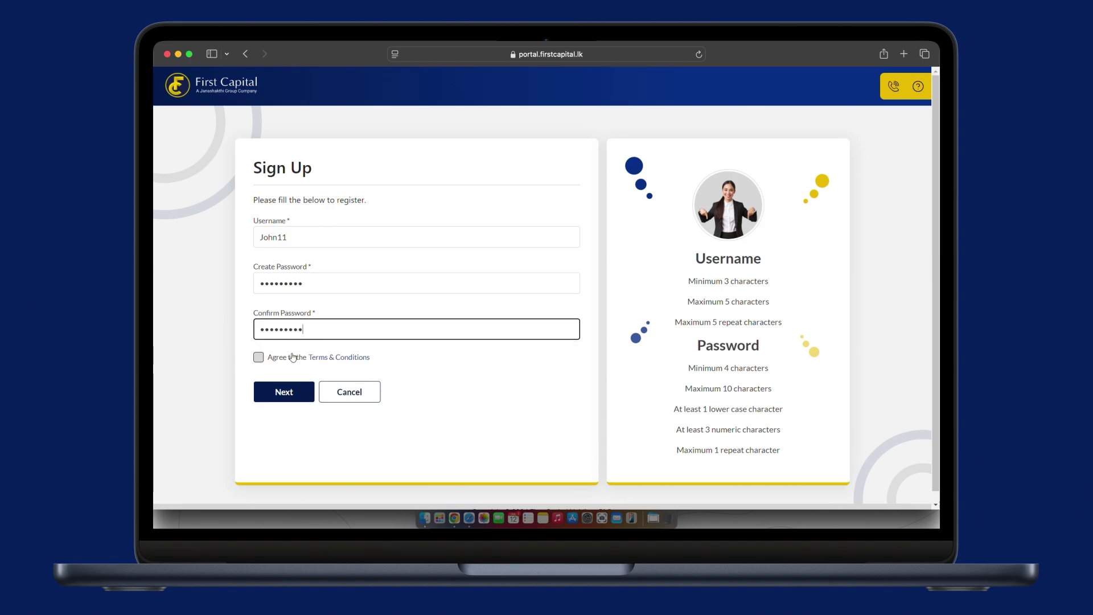
# - Accept the Terms & Conditions, submit the registration, and continue to the sign-in page
pyautogui.click(268, 363)
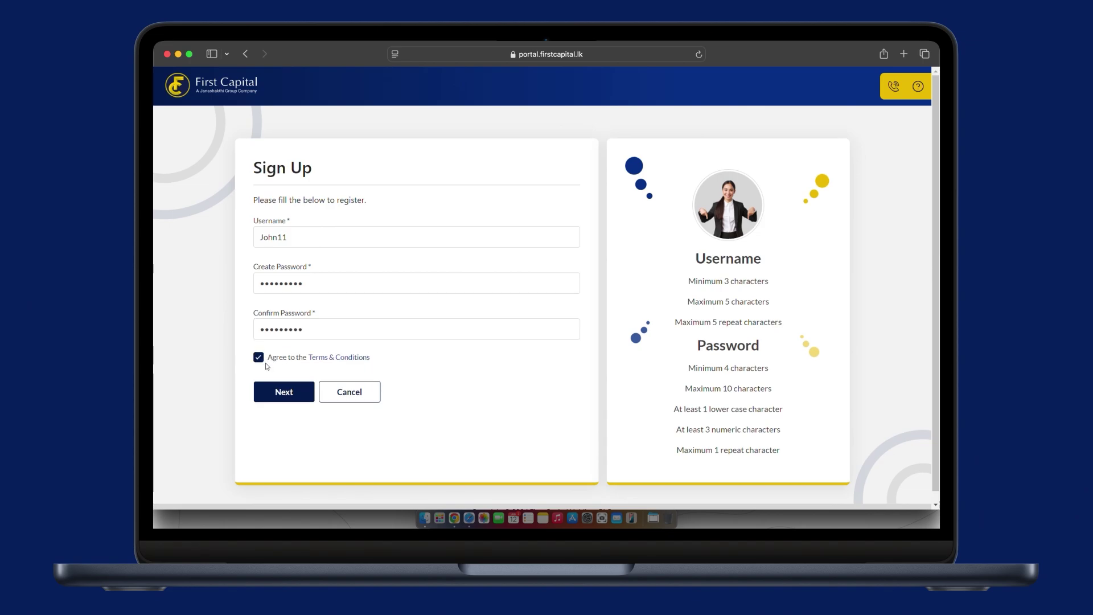
pyautogui.click(298, 399)
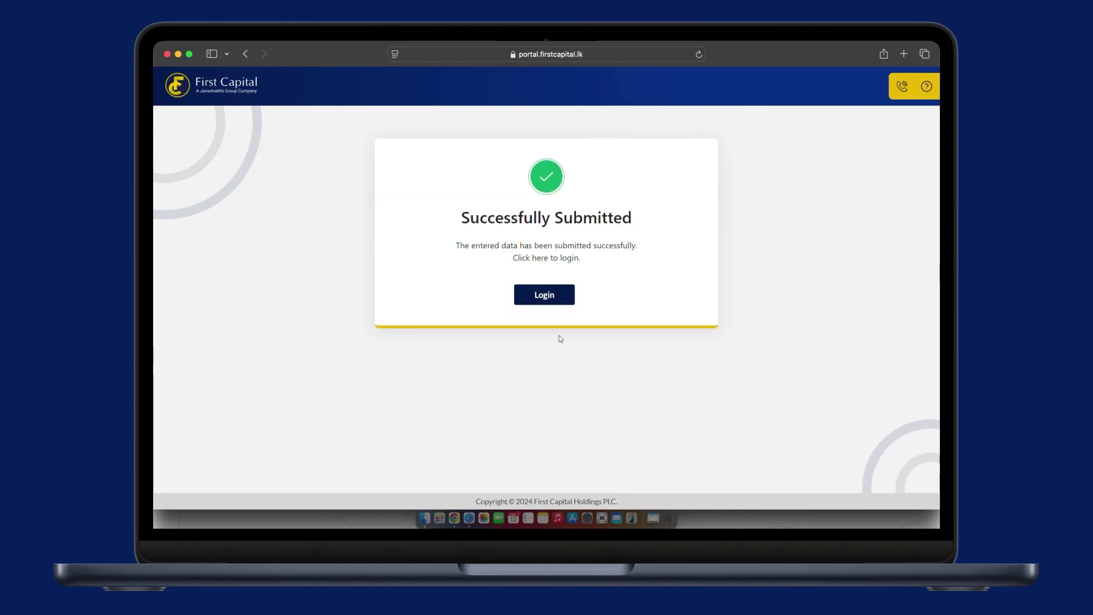
pyautogui.click(561, 299)
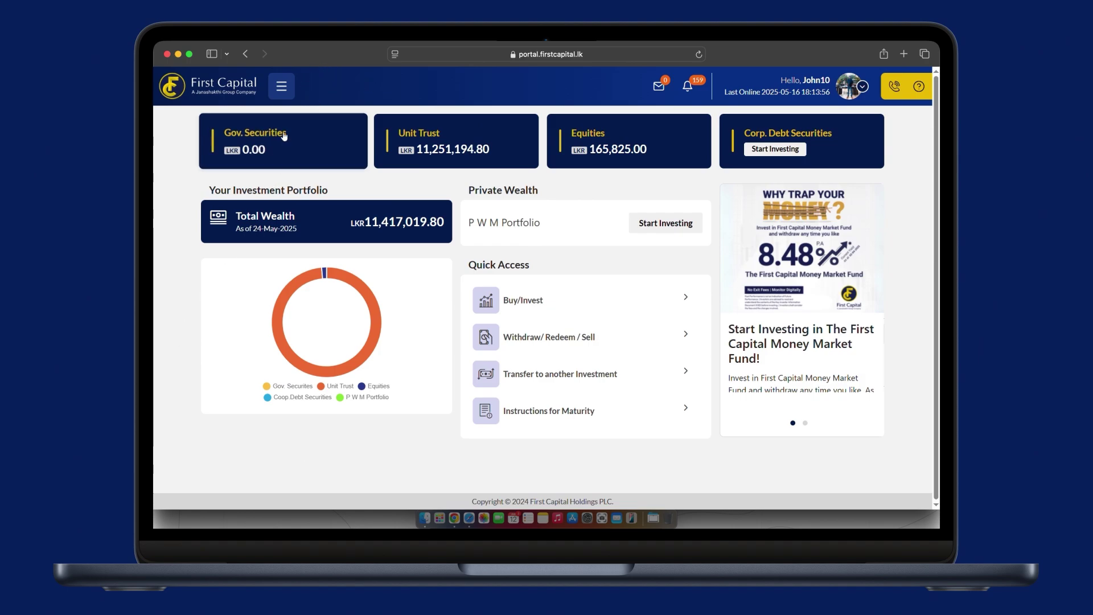
# - Open the side navigation drawer listing Portfolio, Send a Message, Settings and Investment Products
pyautogui.click(281, 86)
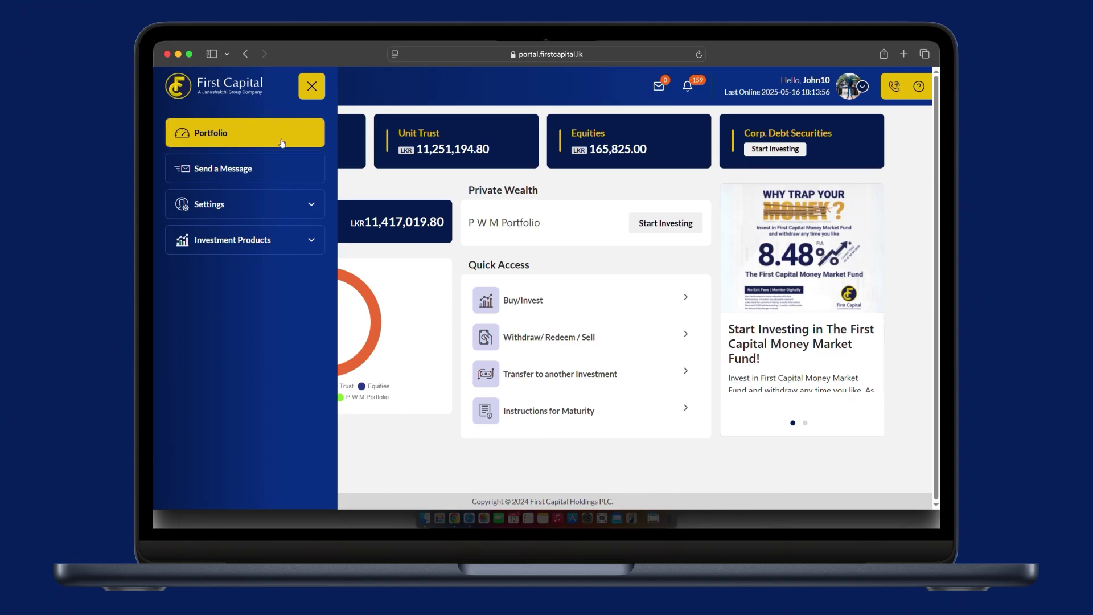
# - Show the compose-message form, view and close notifications, then expand Settings in the drawer
pyautogui.click(244, 168)
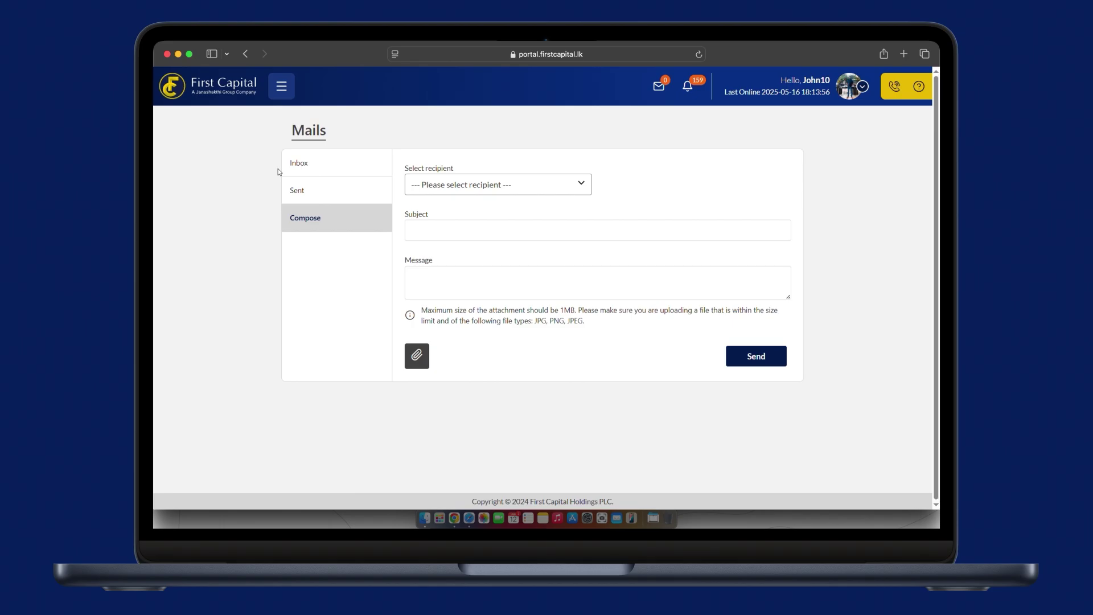
pyautogui.click(688, 86)
pyautogui.scroll(-1, 640, 240)
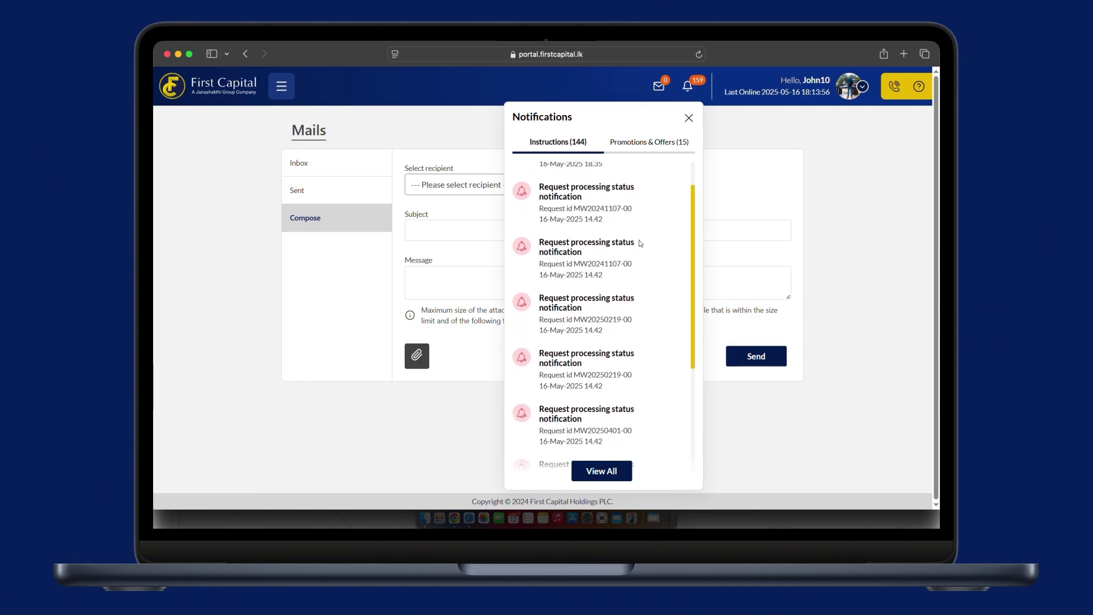
pyautogui.scroll(-1, 639, 240)
pyautogui.click(269, 145)
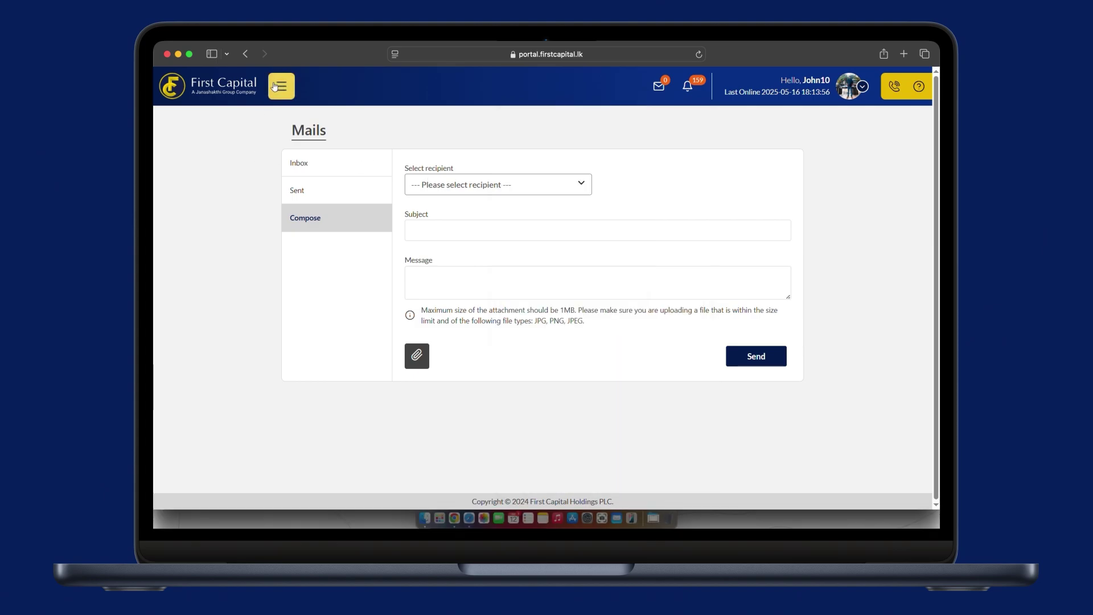
pyautogui.click(280, 85)
pyautogui.click(245, 208)
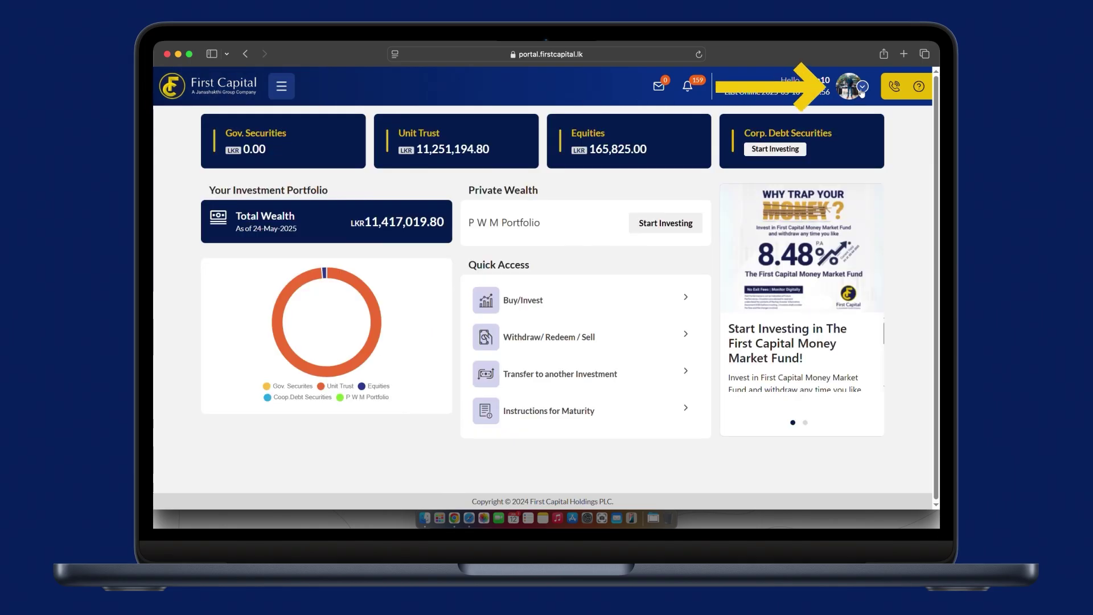
pyautogui.click(863, 88)
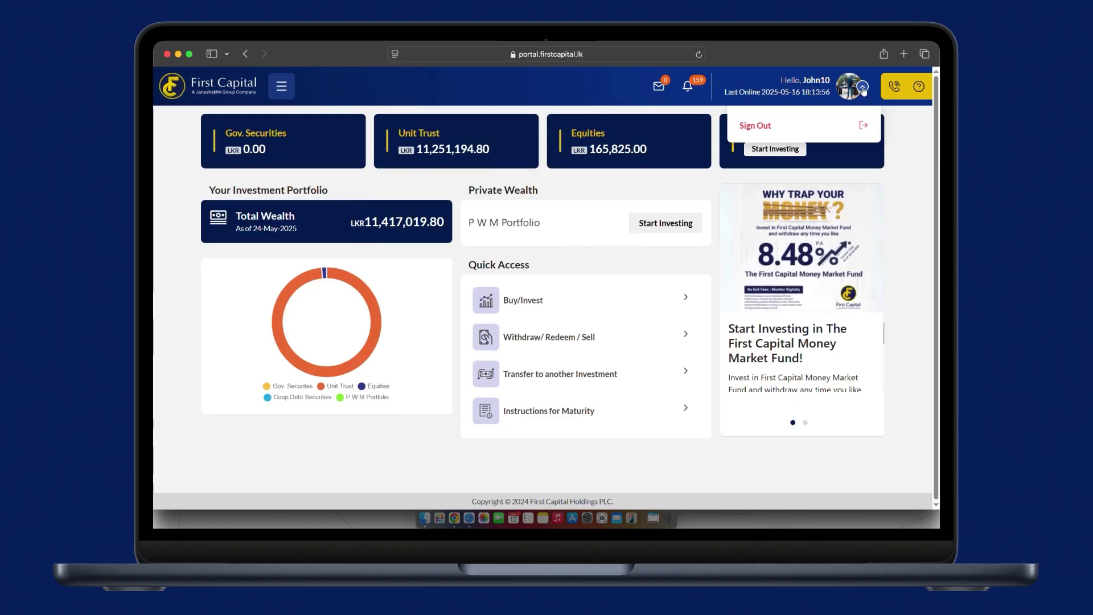
pyautogui.click(750, 126)
pyautogui.click(582, 341)
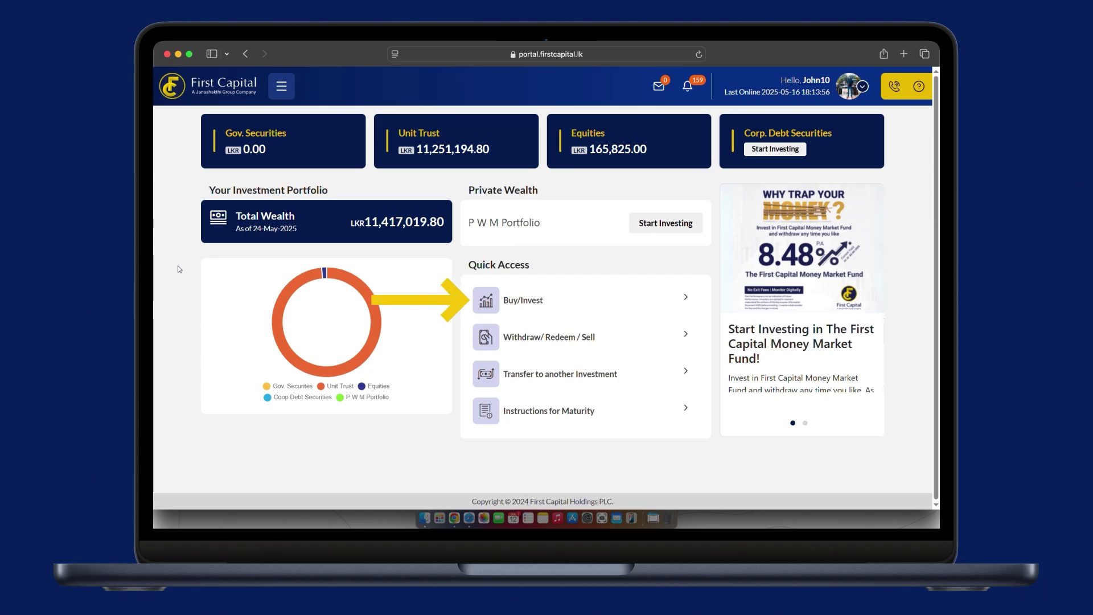
# - Dismiss the Select Your Product dialog unused and open the Unit Trust portfolio
pyautogui.click(546, 299)
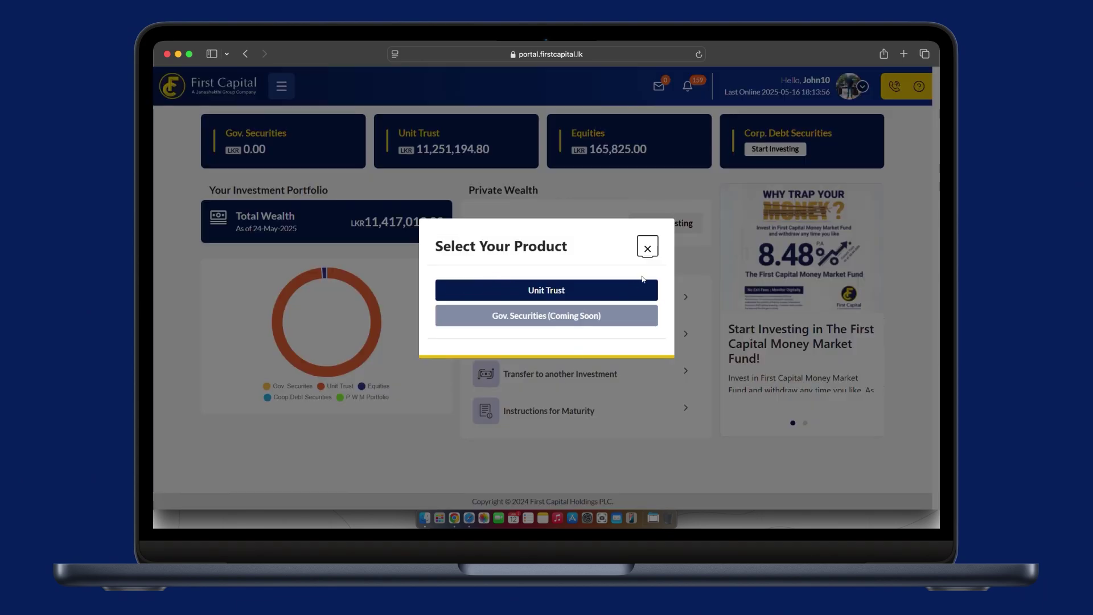
pyautogui.click(648, 249)
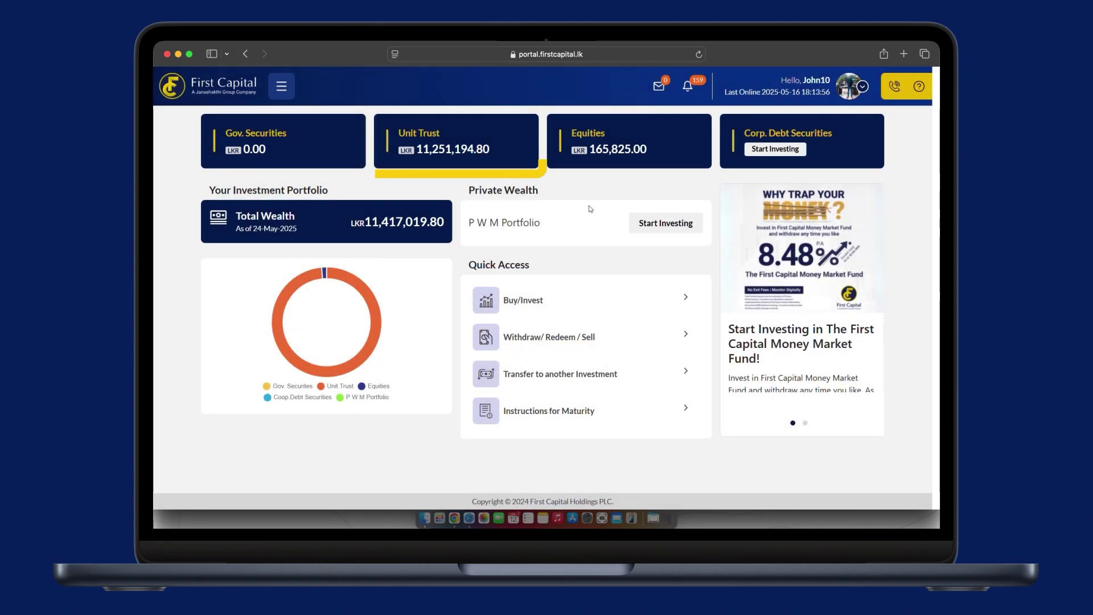
pyautogui.click(451, 128)
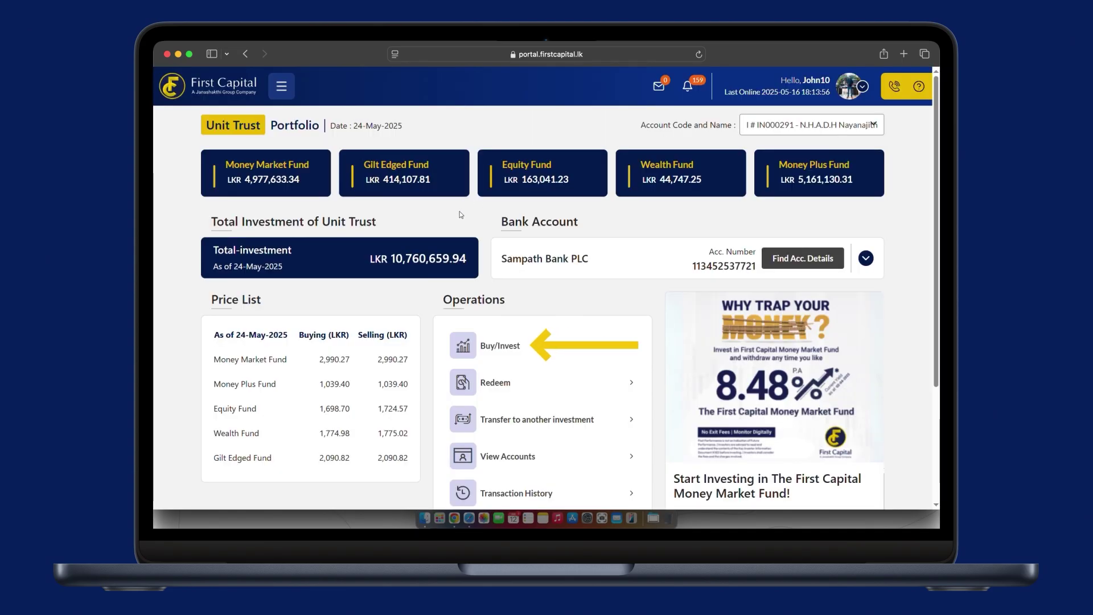
# - Start a Unit Trust investment in the Money Market Fund for LKR 150,000
pyautogui.click(499, 346)
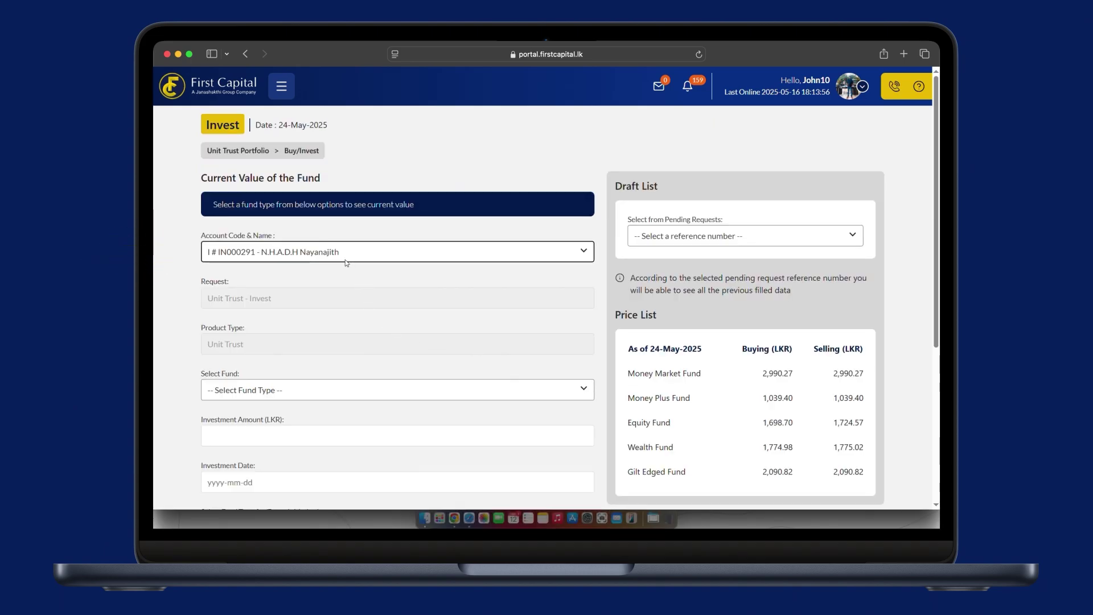
pyautogui.scroll(-3, 346, 264)
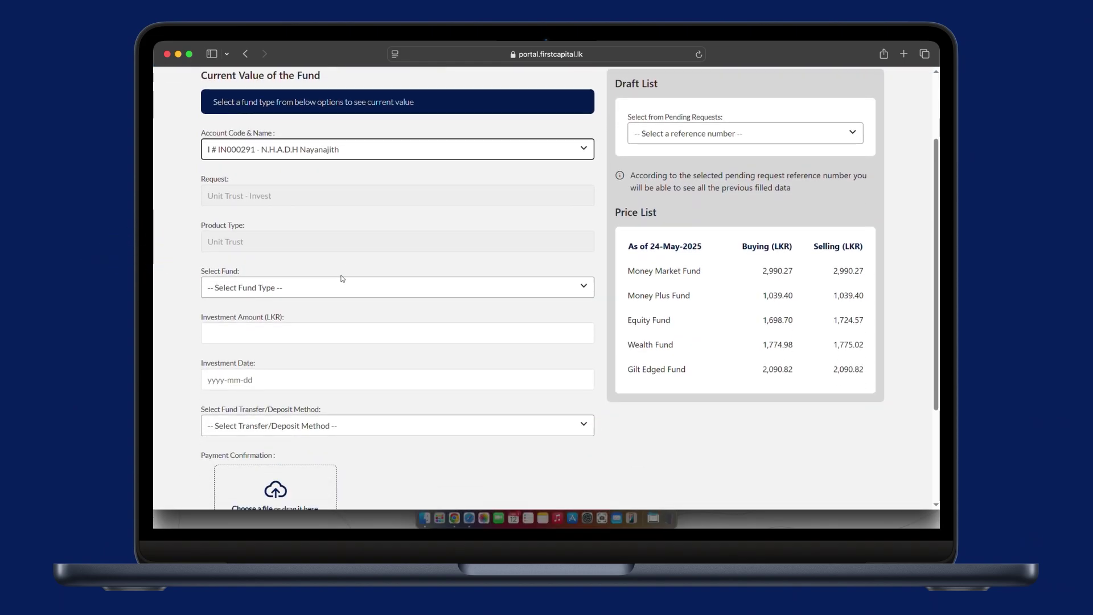
pyautogui.click(295, 290)
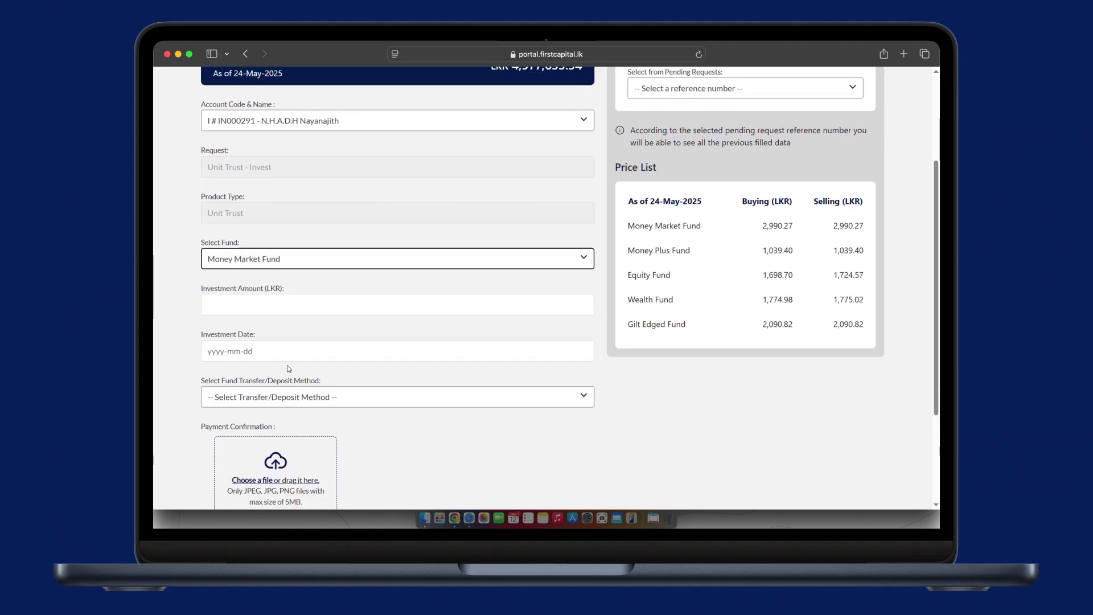
pyautogui.click(287, 305)
pyautogui.write('150,0')
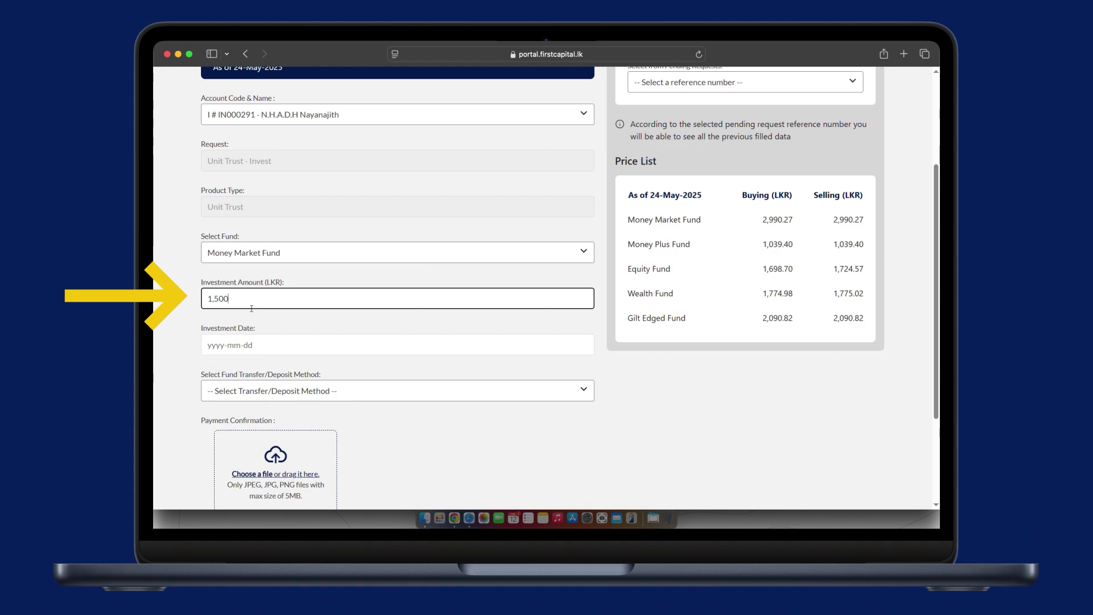
pyautogui.write('00')
# - Set the date to 26 May 2025, pay by bank transfer, accept terms, and review
pyautogui.click(282, 345)
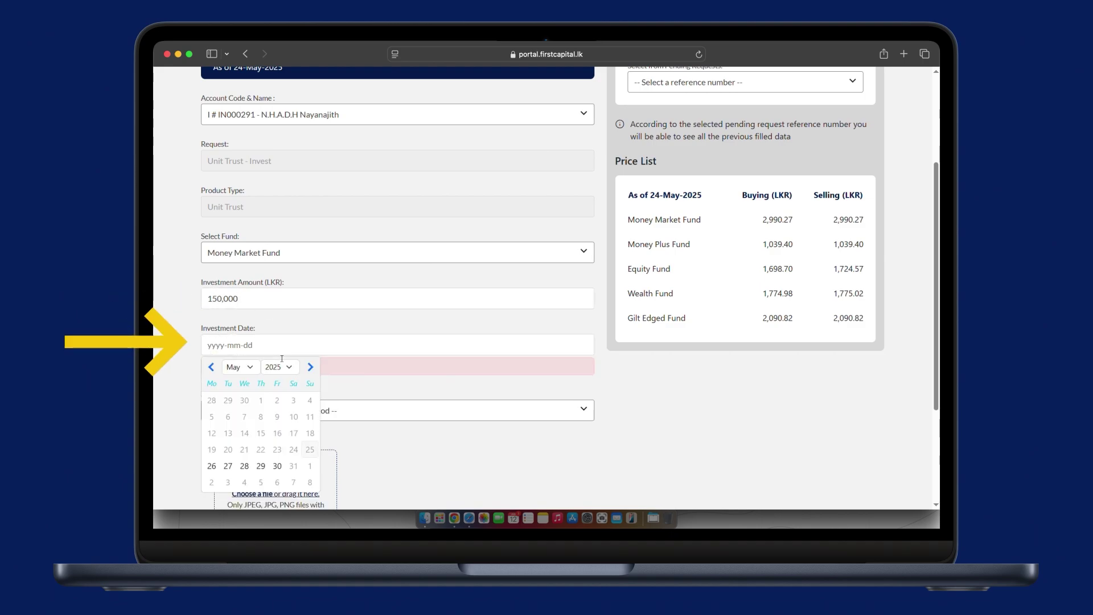
pyautogui.click(212, 465)
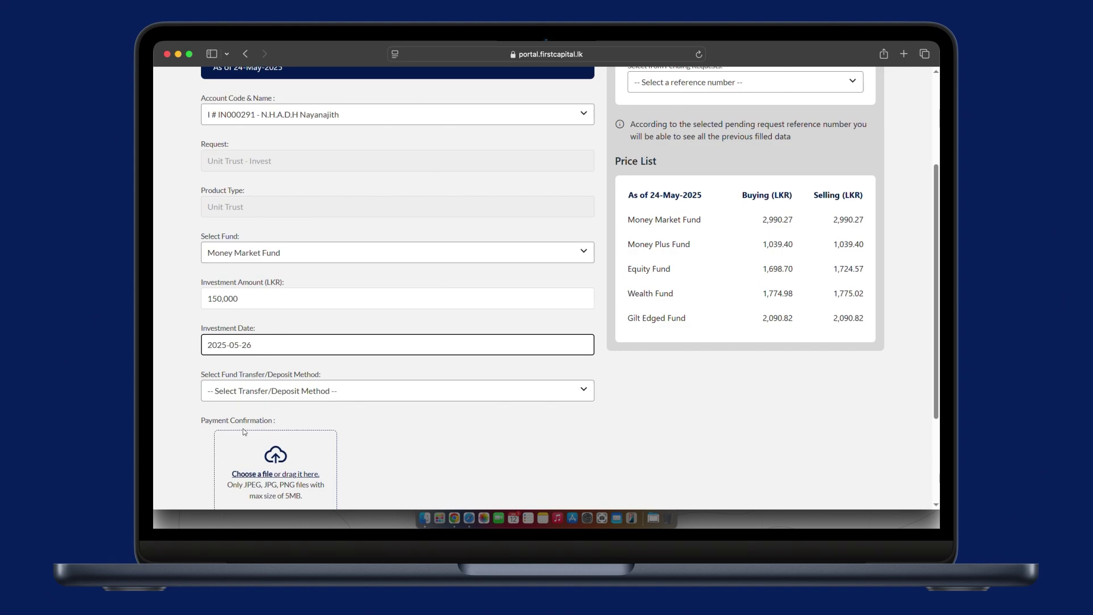
pyautogui.click(276, 395)
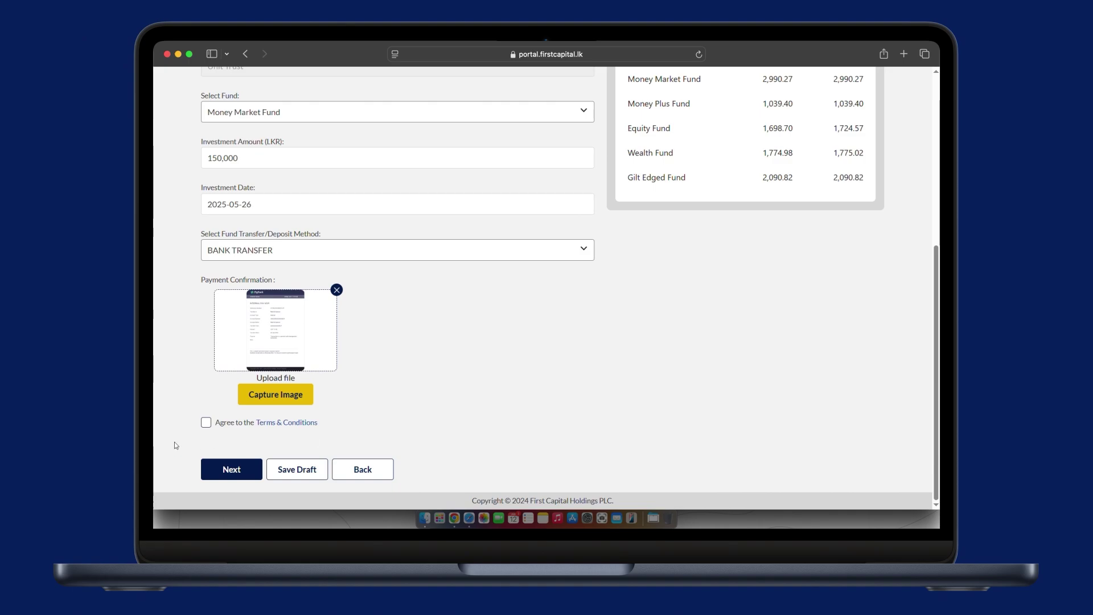
pyautogui.click(207, 422)
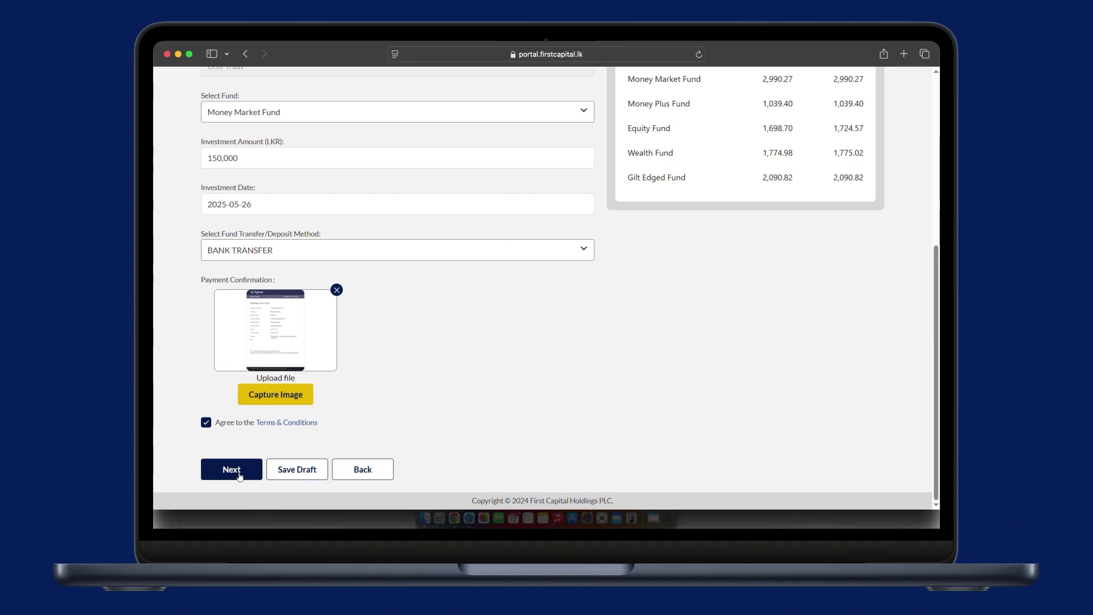
pyautogui.click(239, 476)
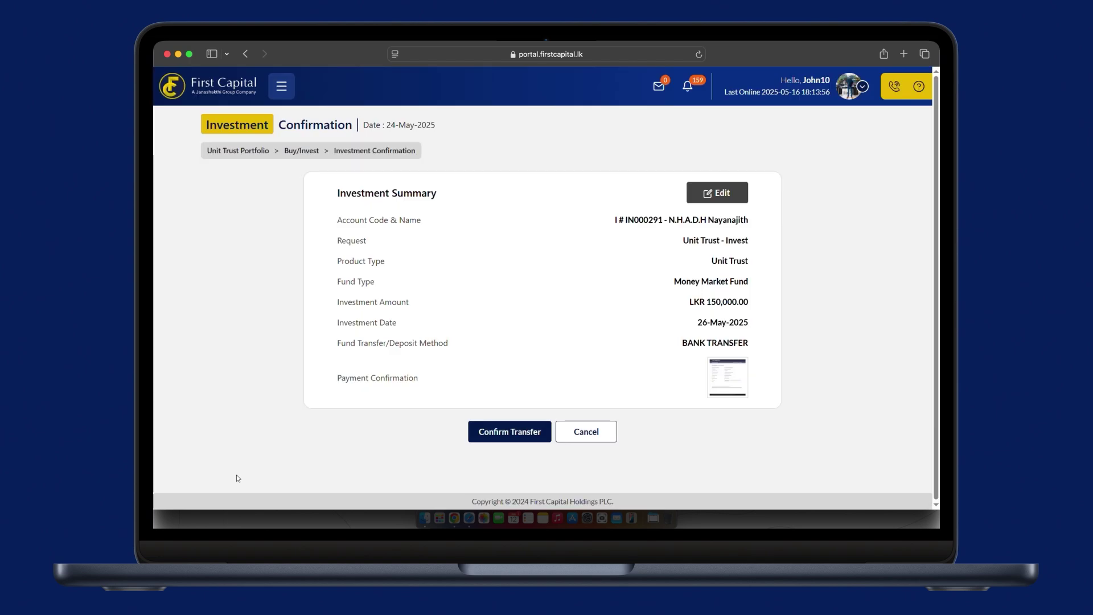
# - Confirm the LKR 150,000 Money Market Fund bank transfer from the summary
pyautogui.click(500, 434)
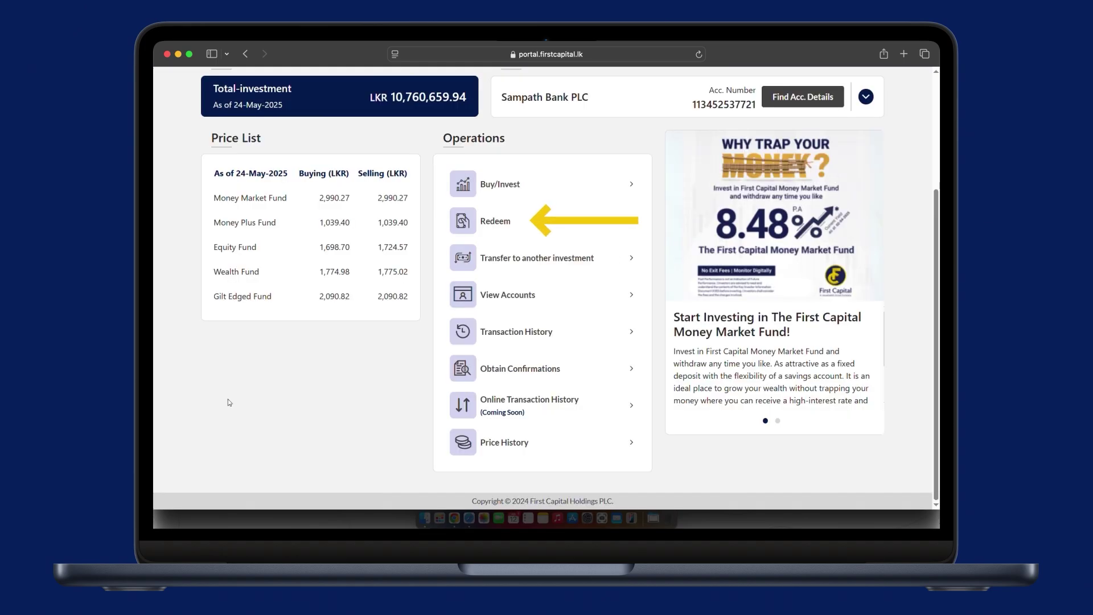
pyautogui.click(539, 229)
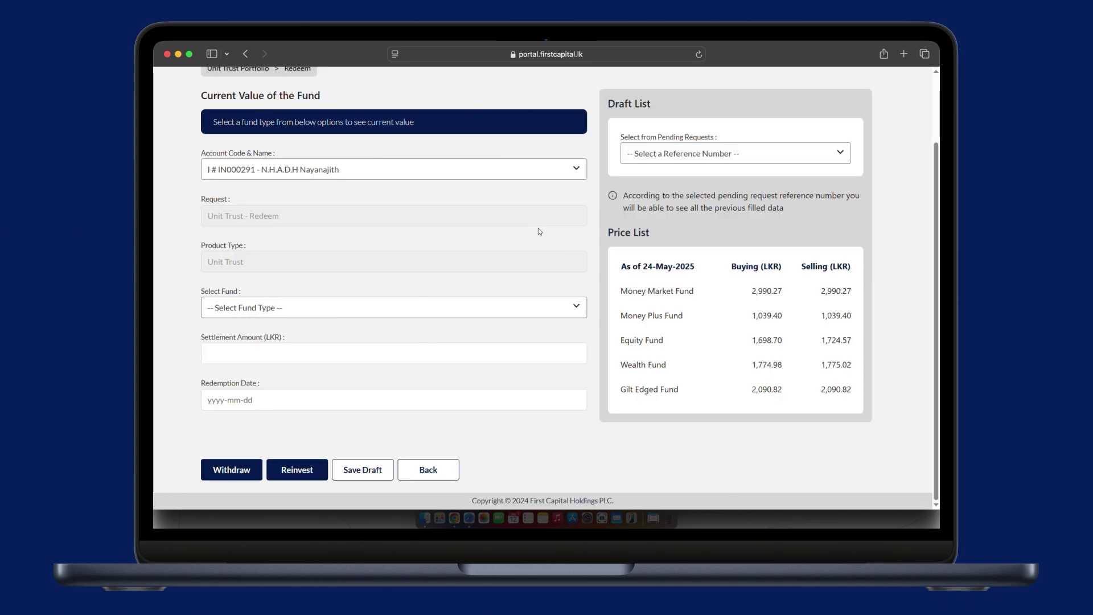
pyautogui.scroll(3, 519, 244)
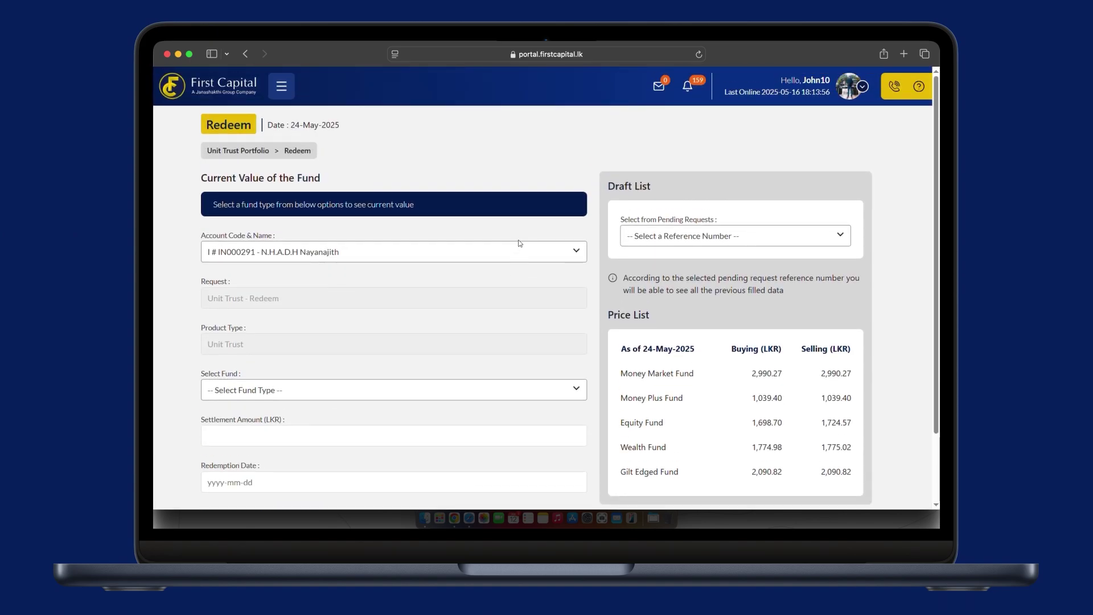
pyautogui.scroll(-2, 299, 387)
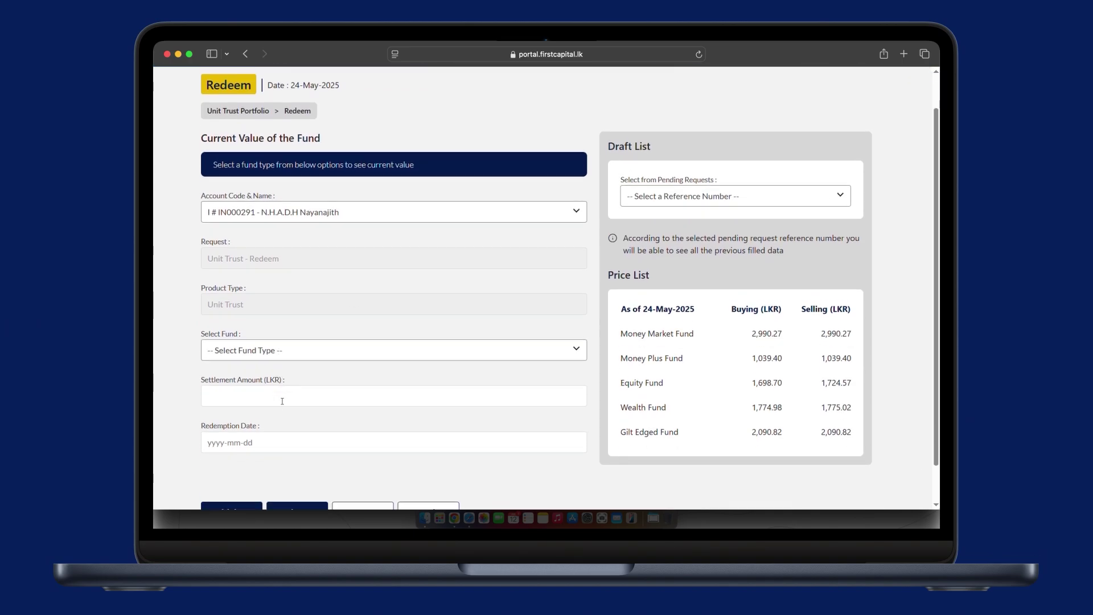
pyautogui.scroll(-2, 298, 387)
pyautogui.scroll(1, 280, 401)
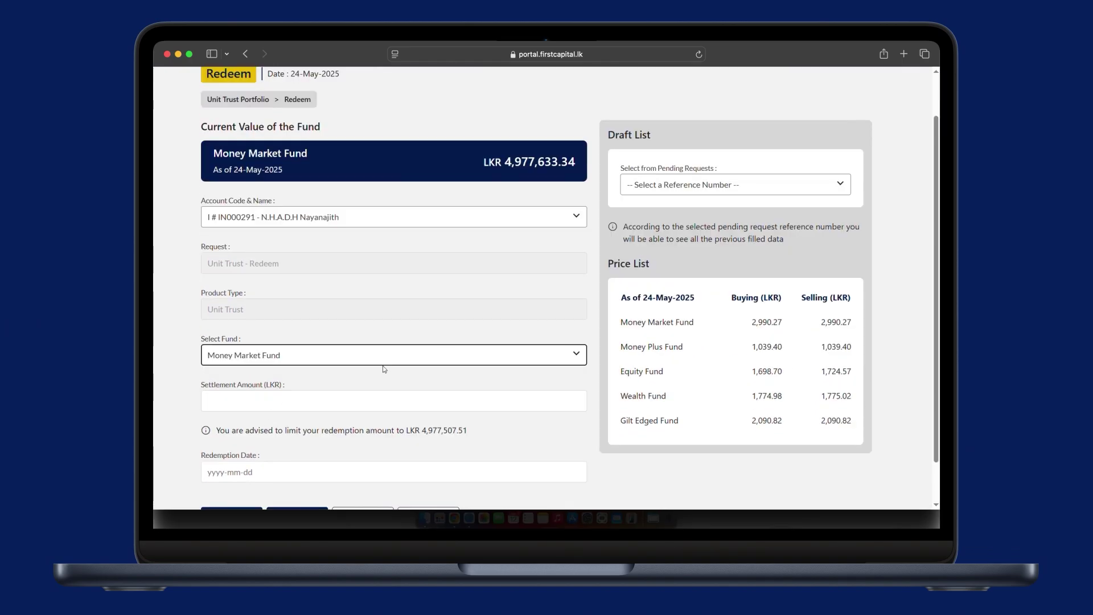
pyautogui.scroll(-2, 321, 395)
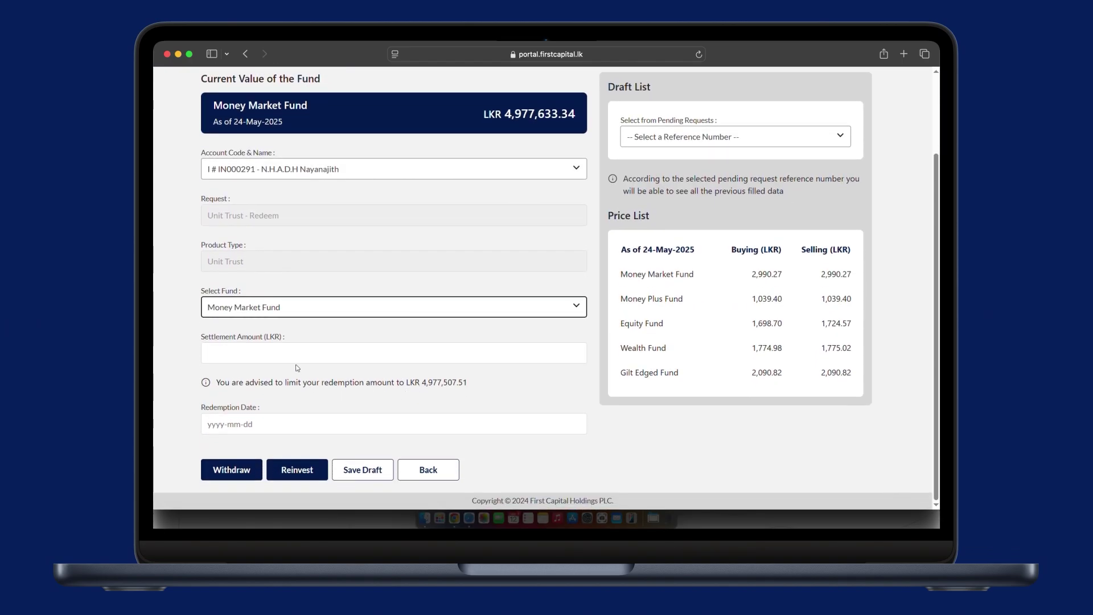